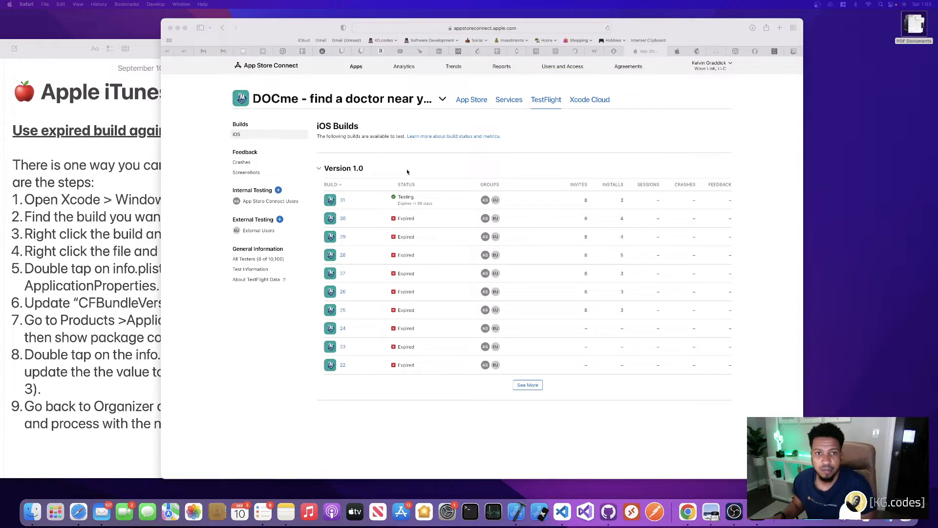
Step: Bring the expired-build instructions note into view, then switch to Xcode and open the Organizer's archives list beside it
{"action": "left_click_drag", "start_coordinate": [72, 50], "coordinate": [365, 47]}
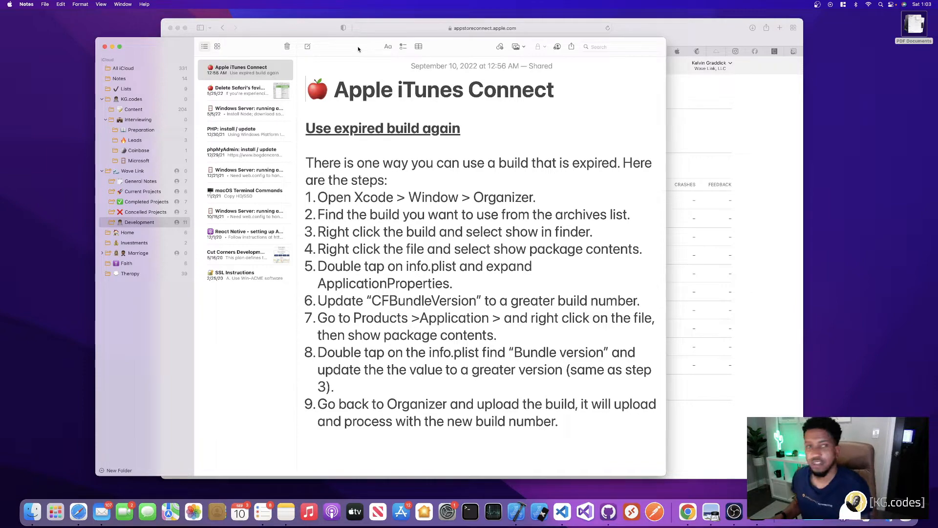
{"action": "left_click_drag", "start_coordinate": [350, 46], "coordinate": [60, 41]}
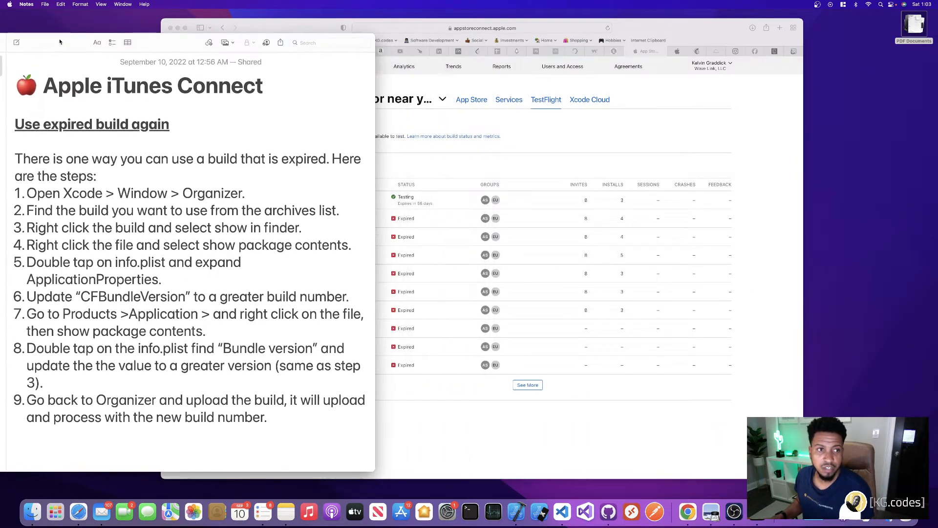
{"action": "left_click", "coordinate": [517, 512]}
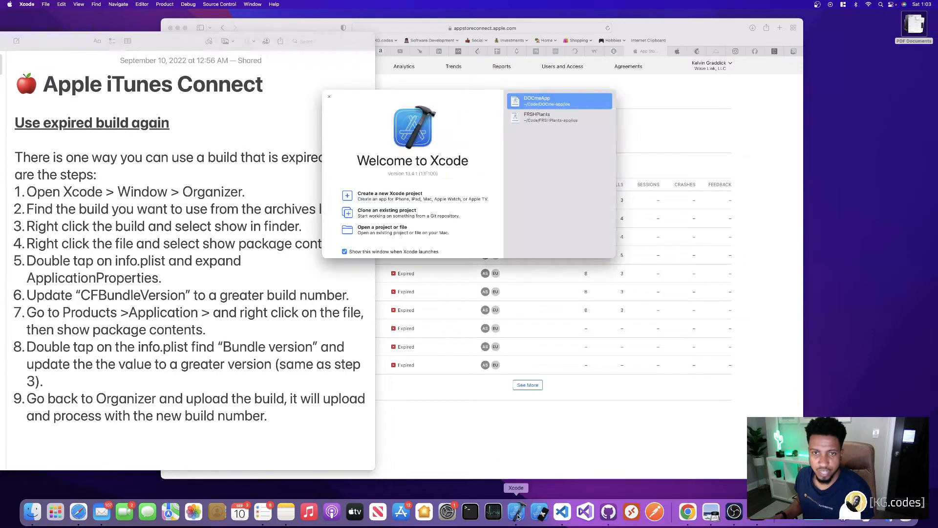
{"action": "left_click", "coordinate": [252, 3]}
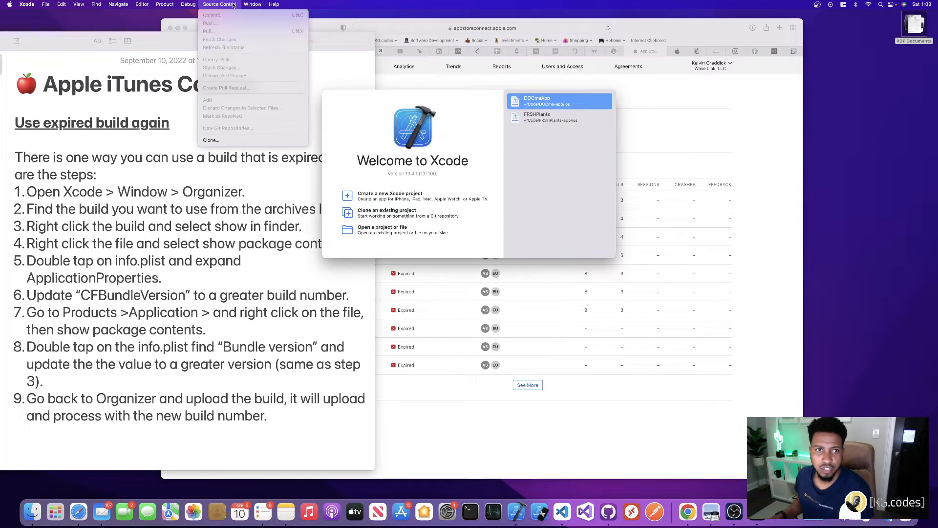
{"action": "mouse_move", "coordinate": [222, 5]}
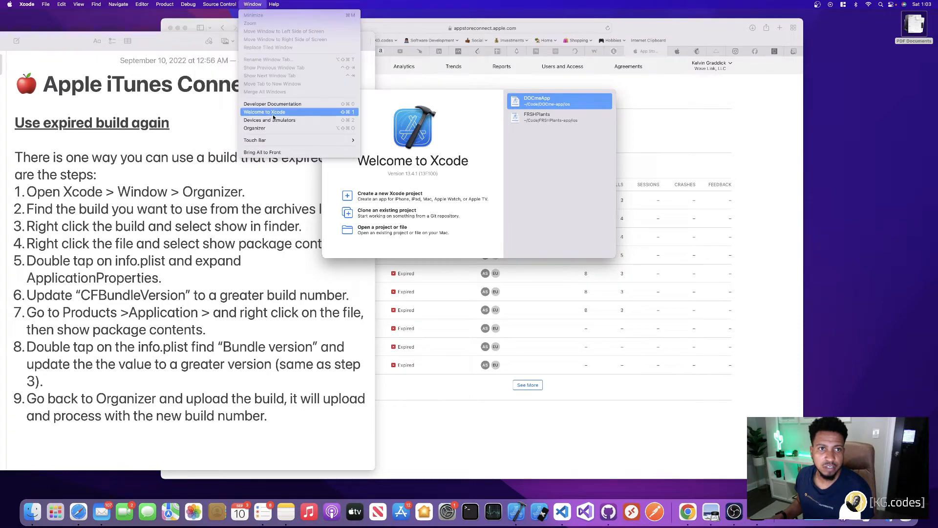
{"action": "left_click", "coordinate": [397, 121]}
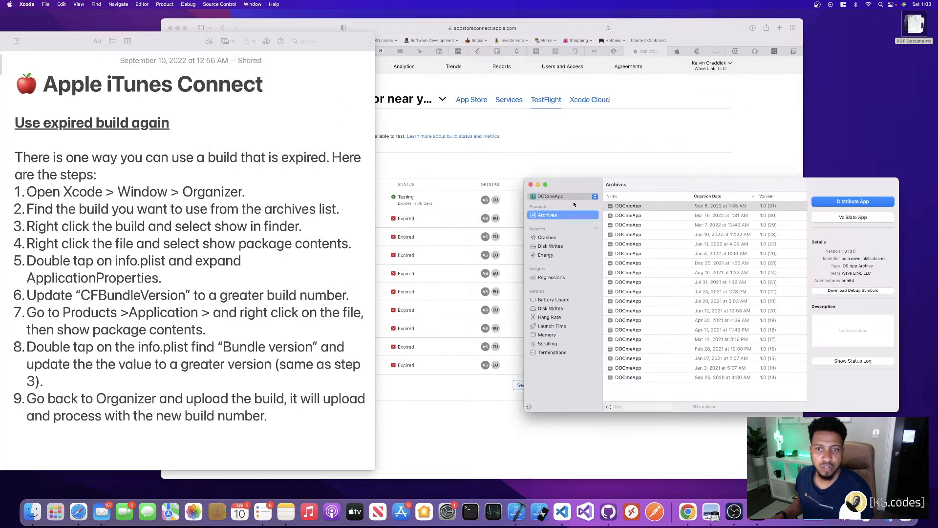
{"action": "left_click_drag", "start_coordinate": [569, 181], "coordinate": [524, 178]}
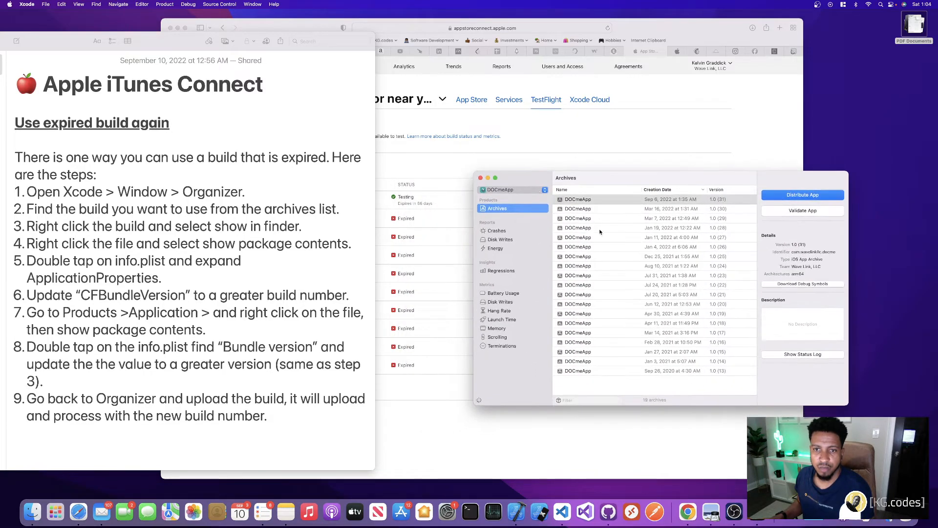
Step: Compare the DOCmeApp archives in the Organizer with the version 1.0 builds listed in TestFlight
{"action": "left_click", "coordinate": [596, 201]}
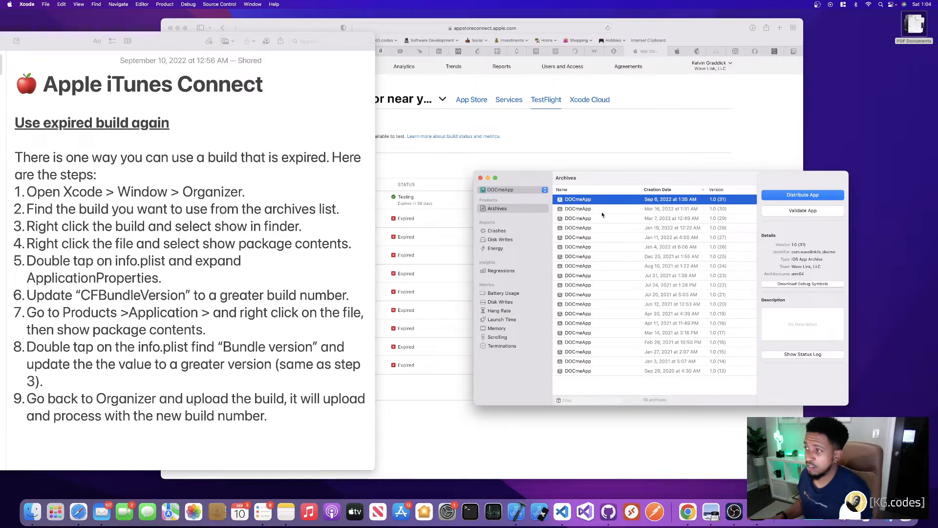
{"action": "left_click_drag", "start_coordinate": [515, 177], "coordinate": [586, 190]}
{"action": "left_click", "coordinate": [383, 195]}
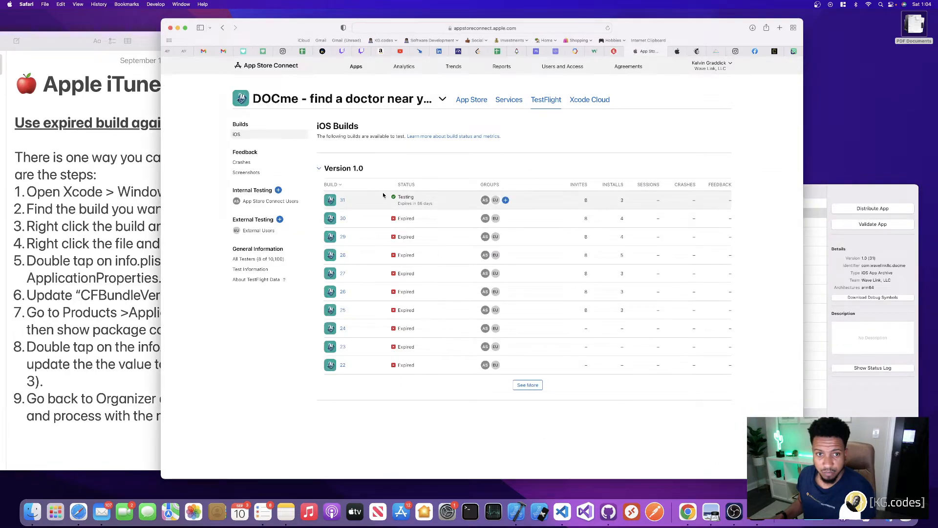
{"action": "left_click_drag", "start_coordinate": [812, 195], "coordinate": [724, 197]}
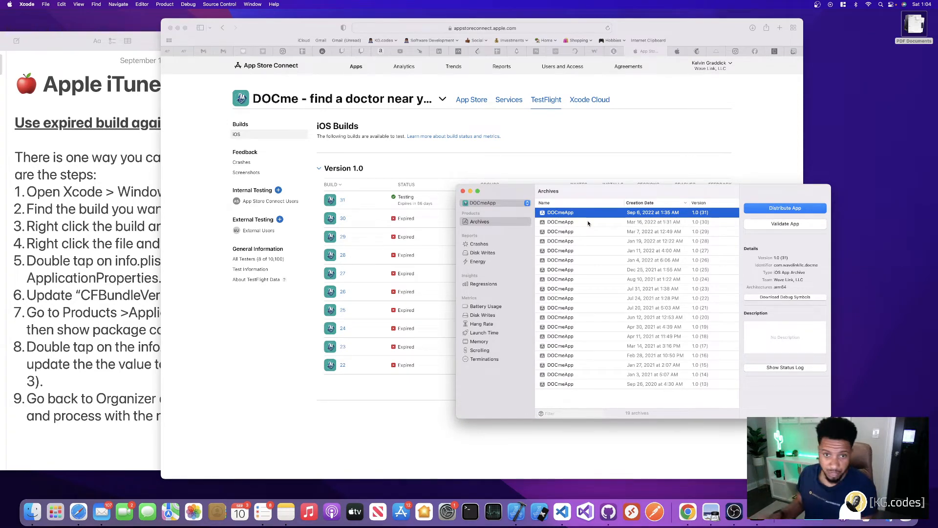
{"action": "scroll", "coordinate": [599, 214], "scroll_direction": "right", "scroll_amount": 1}
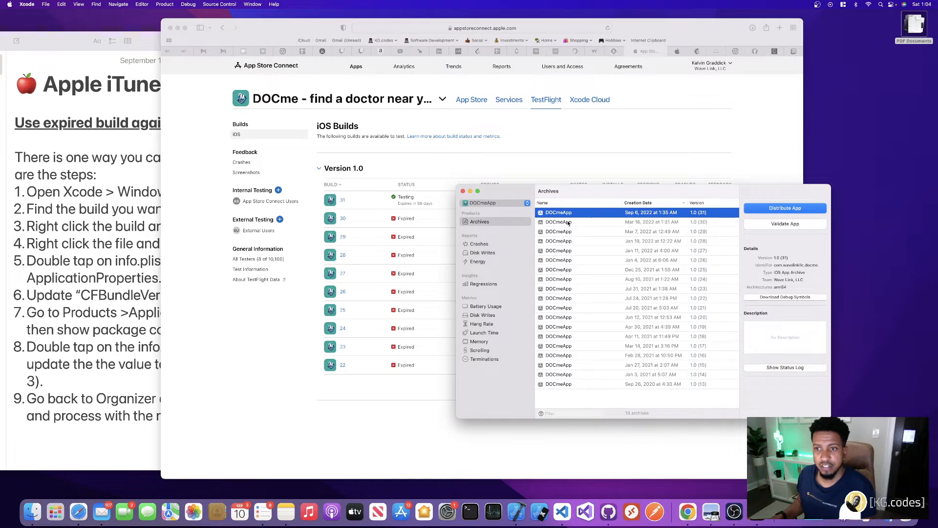
{"action": "scroll", "coordinate": [571, 219], "scroll_direction": "left", "scroll_amount": 1}
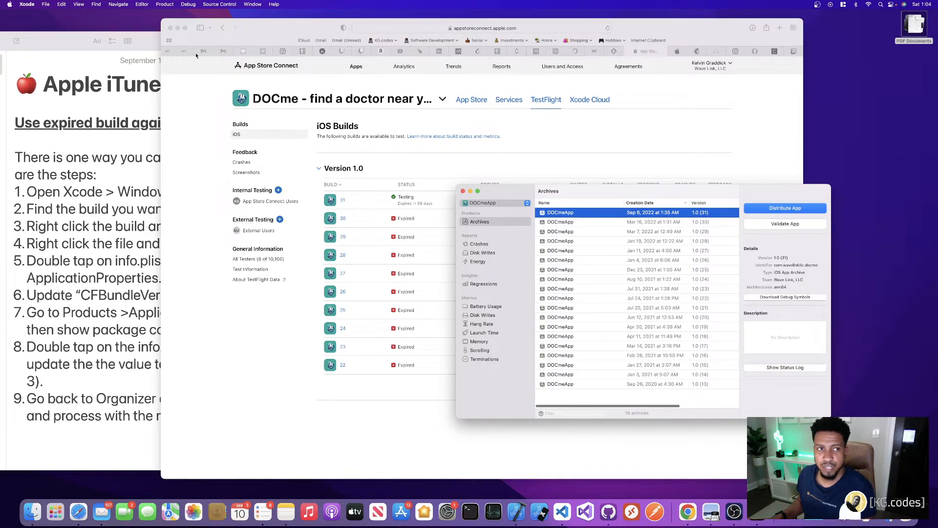
Step: Reveal the DOCmeApp archive for version 1.0 (31), dated Sep 6, 2022, in Finder
{"action": "left_click", "coordinate": [80, 42]}
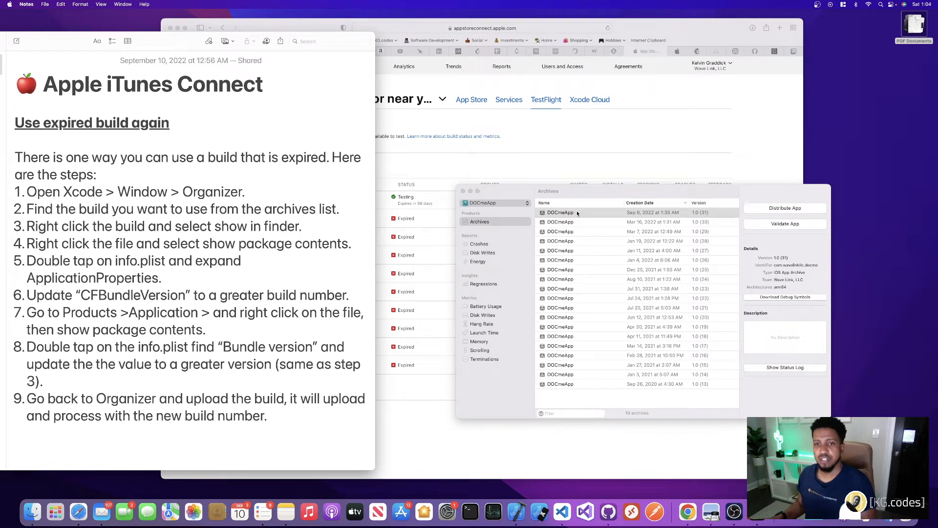
{"action": "left_click", "coordinate": [617, 215]}
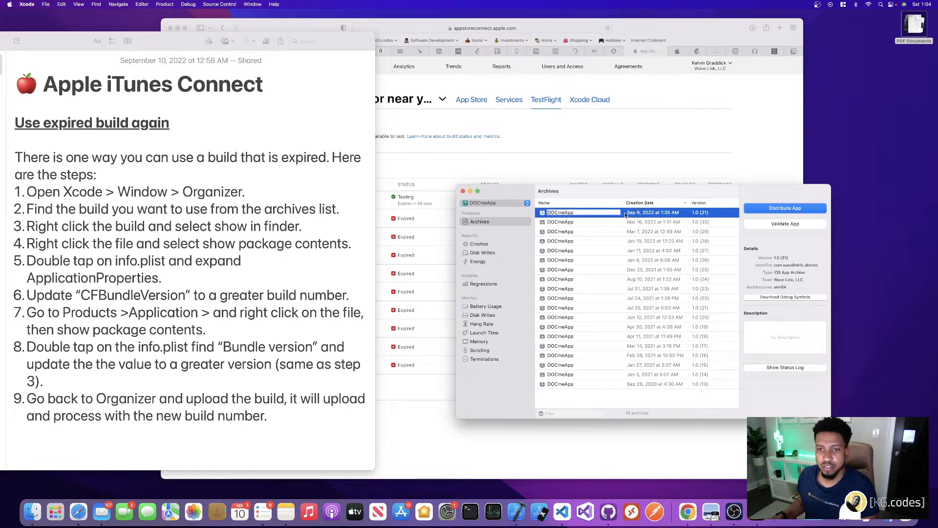
{"action": "left_click", "coordinate": [625, 215]}
{"action": "right_click", "coordinate": [604, 215]}
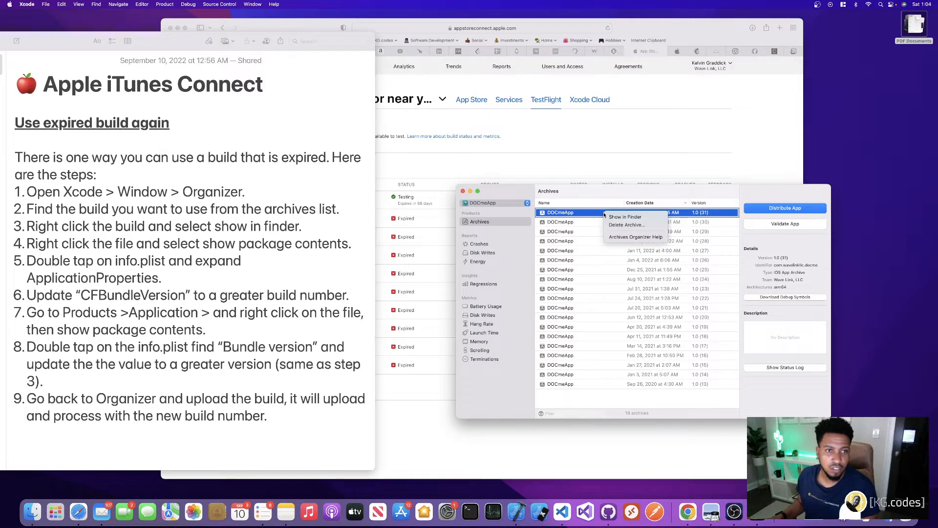
{"action": "left_click", "coordinate": [626, 218]}
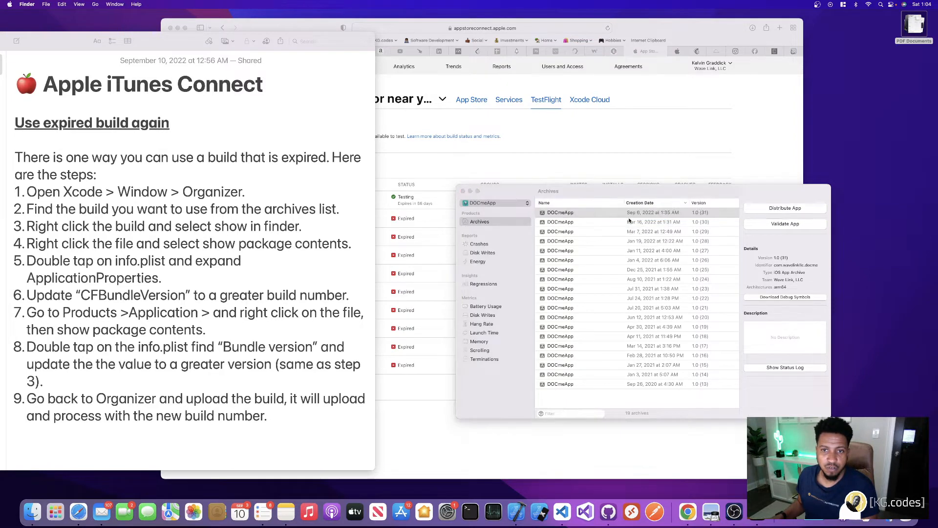
{"action": "left_click_drag", "start_coordinate": [253, 280], "coordinate": [653, 172]}
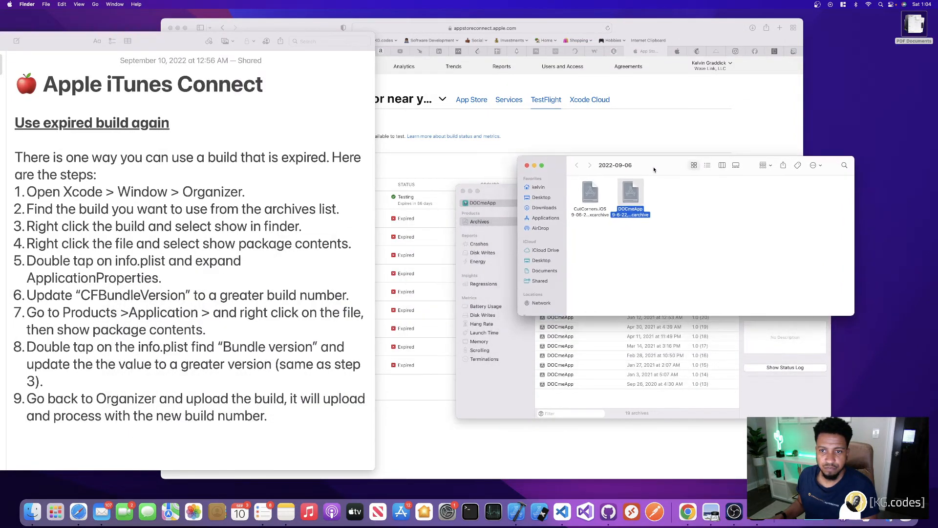
{"action": "left_click", "coordinate": [632, 236]}
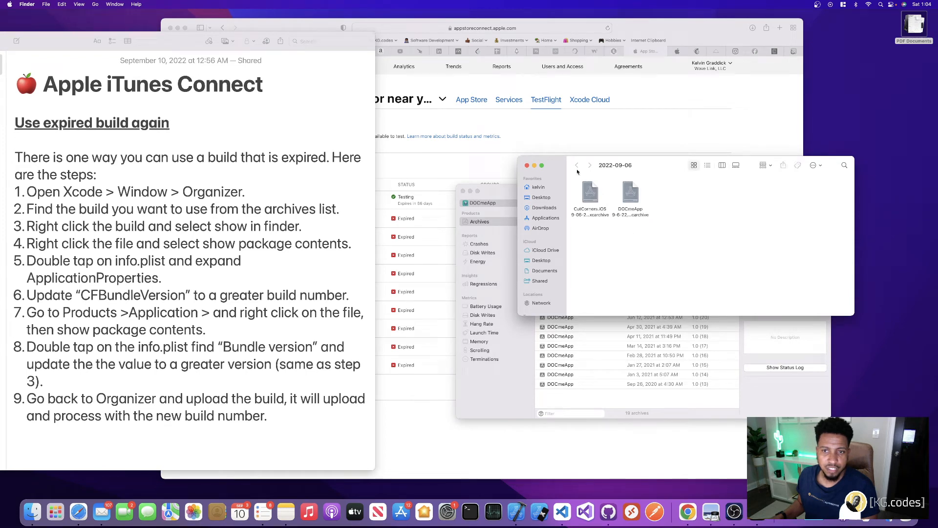
{"action": "left_click", "coordinate": [527, 166]}
{"action": "right_click", "coordinate": [602, 213]}
{"action": "left_click", "coordinate": [619, 217]}
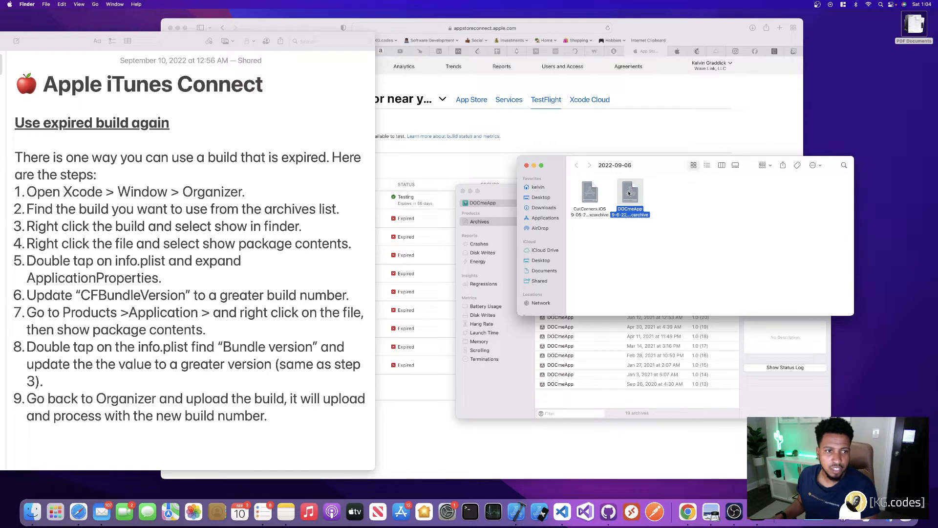
Step: Show the package contents of the DOCmeApp archive and open its Info.plist in Xcode
{"action": "right_click", "coordinate": [628, 194]}
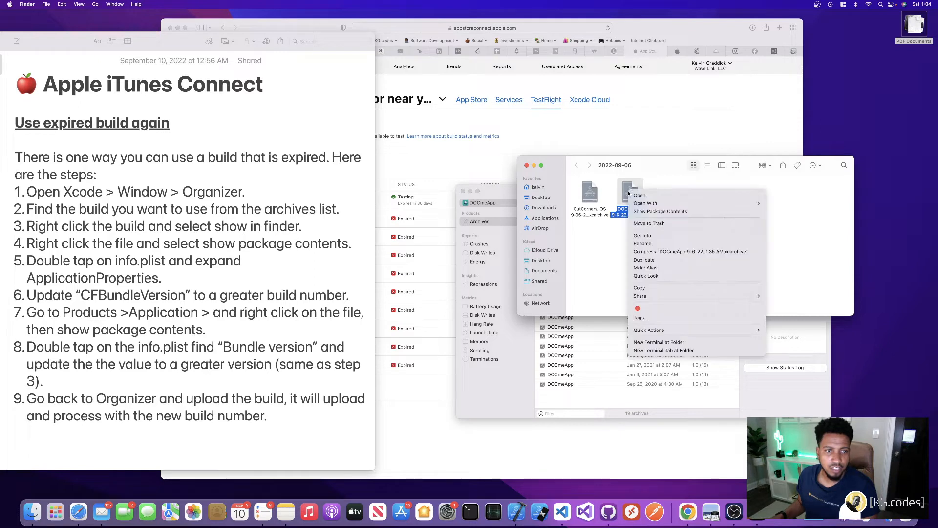
{"action": "left_click", "coordinate": [663, 211]}
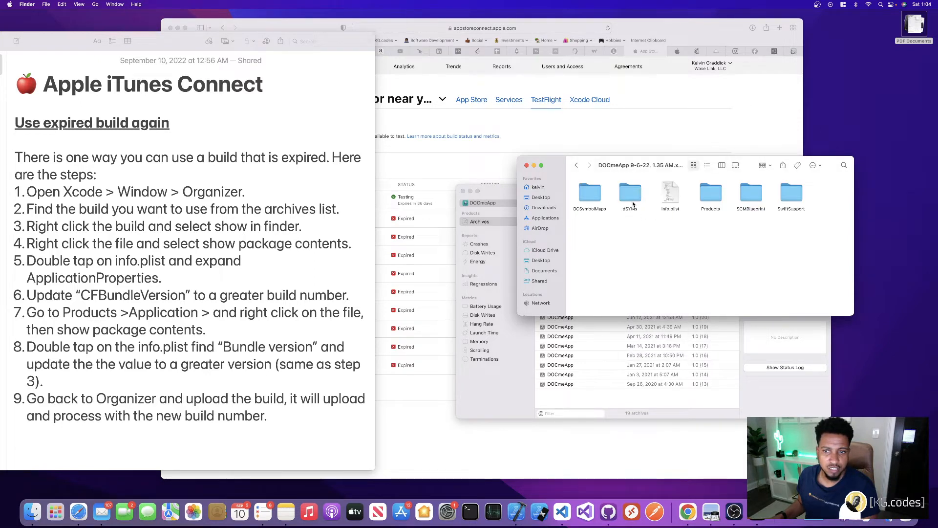
{"action": "right_click", "coordinate": [671, 195]}
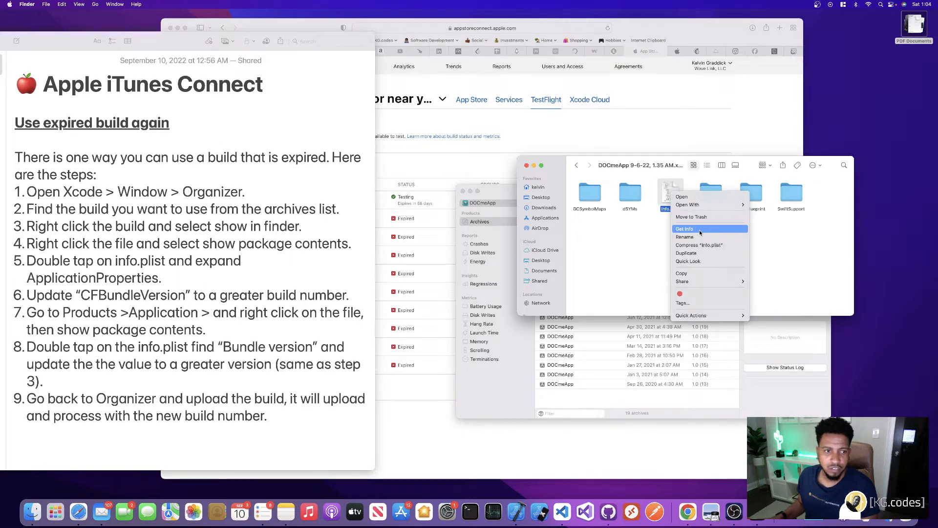
{"action": "left_click", "coordinate": [682, 196]}
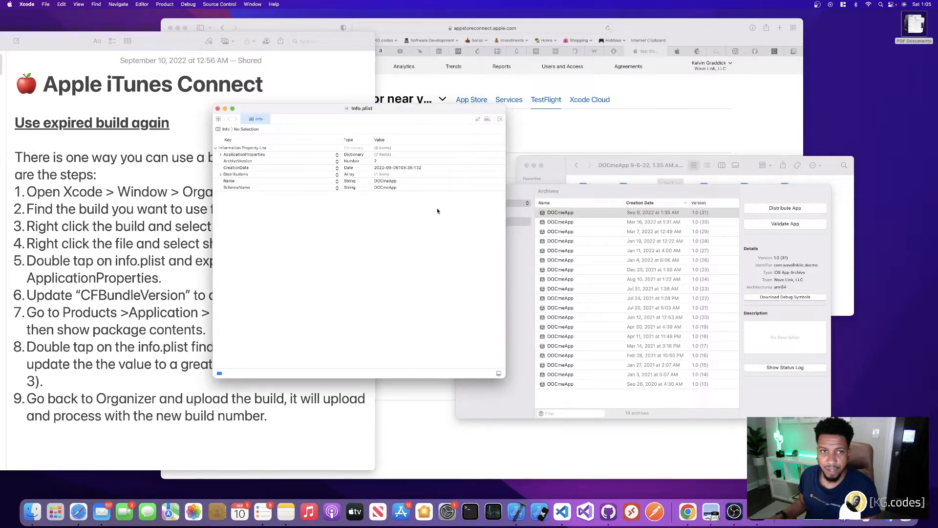
Step: Set CFBundleVersion under ApplicationProperties to 32 in the archive's Info.plist, then save and close the file
{"action": "left_click_drag", "start_coordinate": [336, 112], "coordinate": [503, 107]}
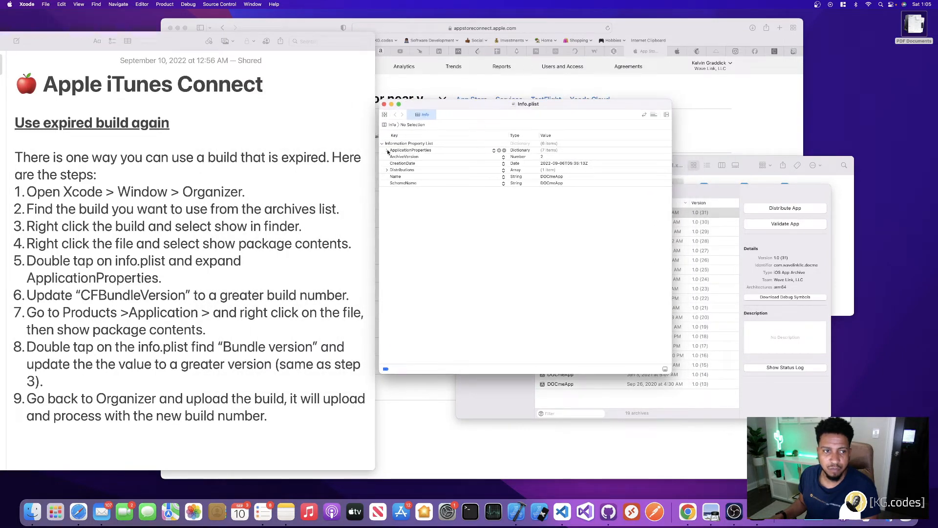
{"action": "left_click", "coordinate": [387, 151]}
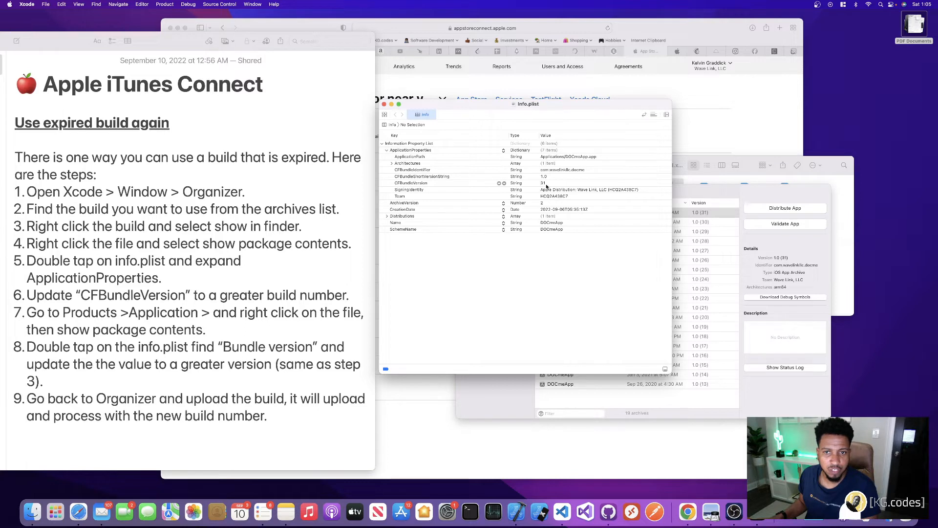
{"action": "left_click", "coordinate": [546, 184]}
{"action": "left_click", "coordinate": [547, 185]}
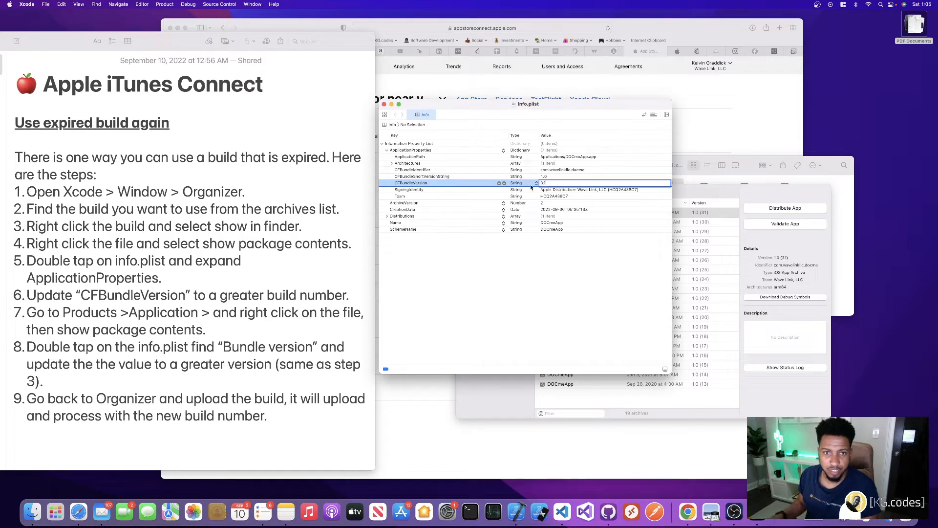
{"action": "key", "text": "Return"}
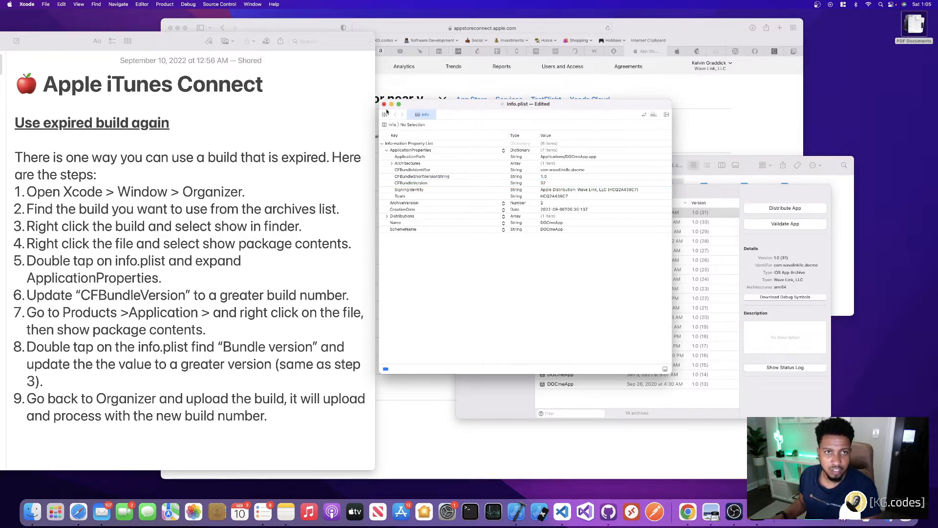
{"action": "key", "text": "super+s"}
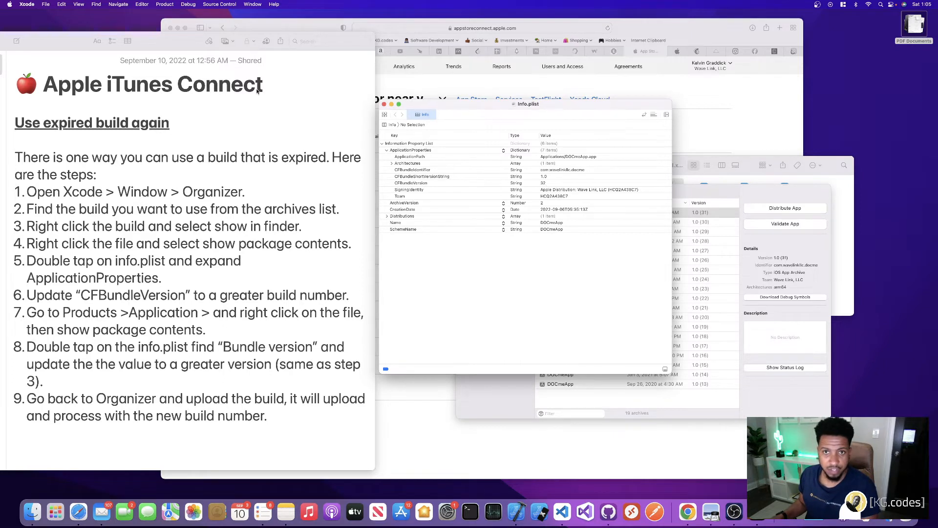
{"action": "left_click", "coordinate": [46, 4]}
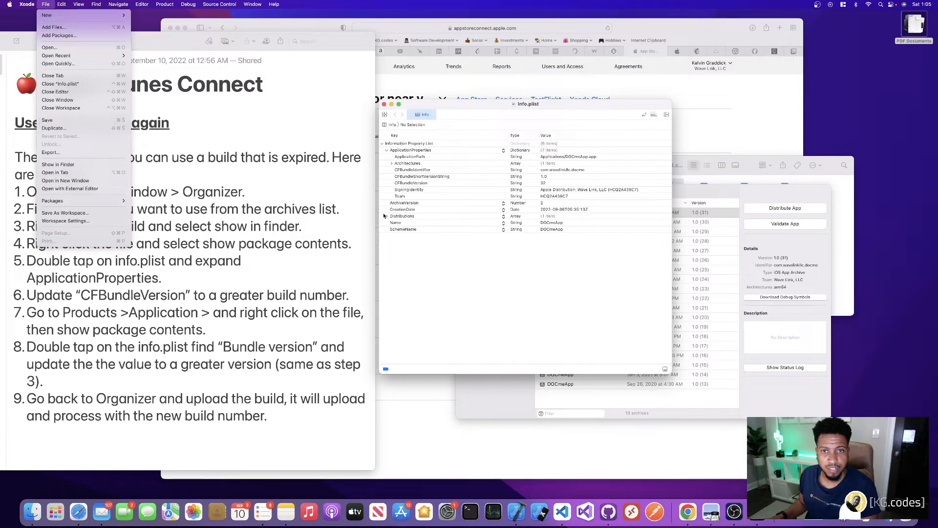
{"action": "left_click", "coordinate": [513, 246]}
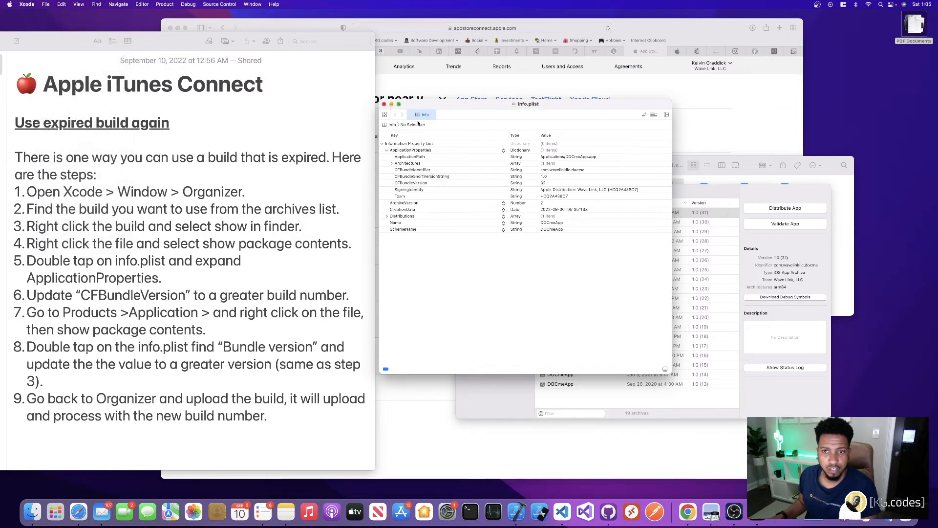
{"action": "left_click", "coordinate": [384, 104]}
Step: In the archive's Products > Applications folder, show the package contents of DOCmeApp
{"action": "left_click", "coordinate": [606, 173]}
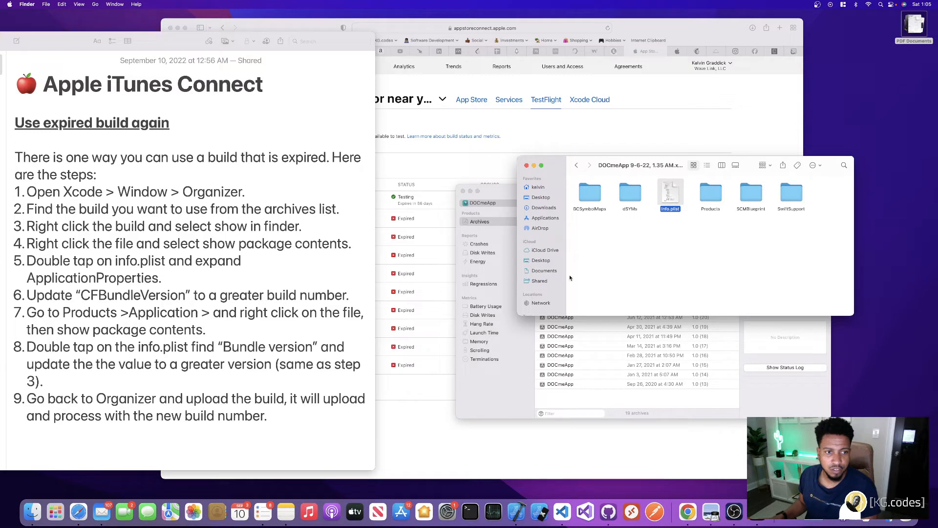
{"action": "left_click", "coordinate": [657, 258]}
{"action": "double_click", "coordinate": [711, 193]}
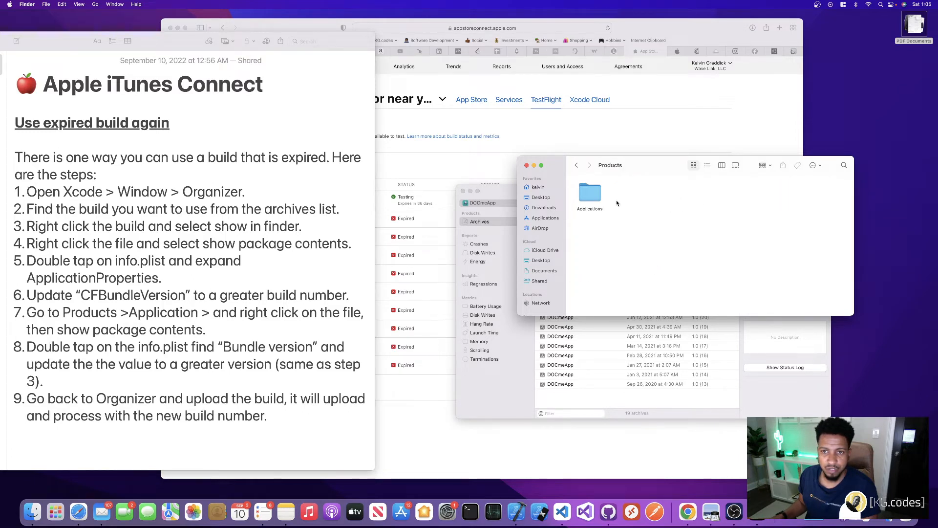
{"action": "double_click", "coordinate": [592, 197]}
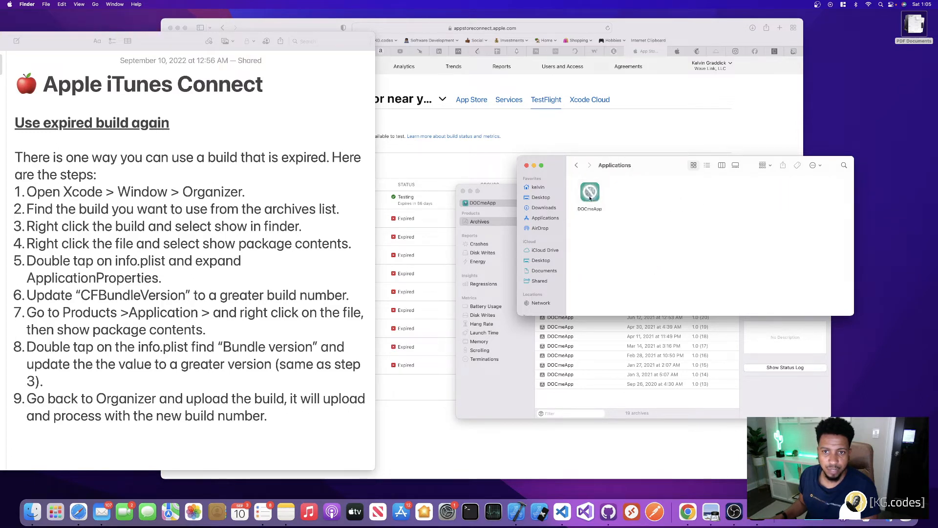
{"action": "right_click", "coordinate": [591, 195]}
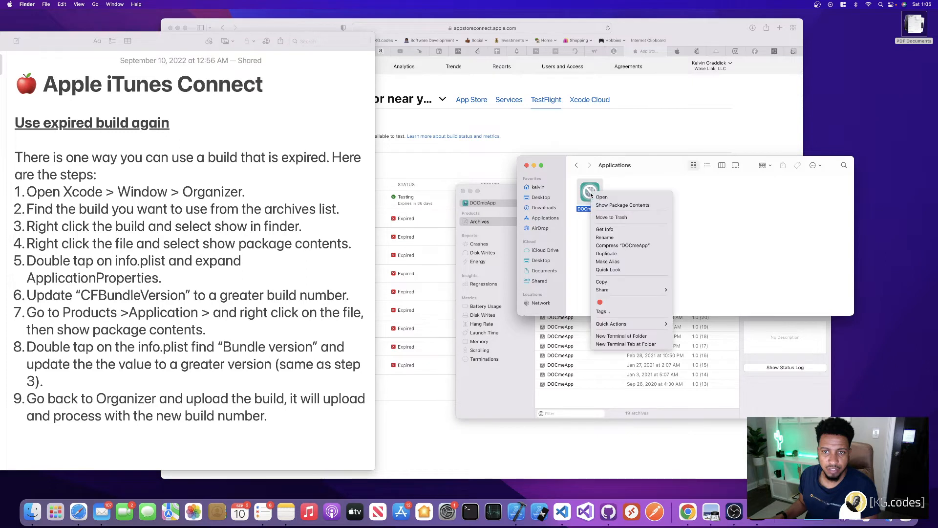
{"action": "left_click", "coordinate": [619, 206]}
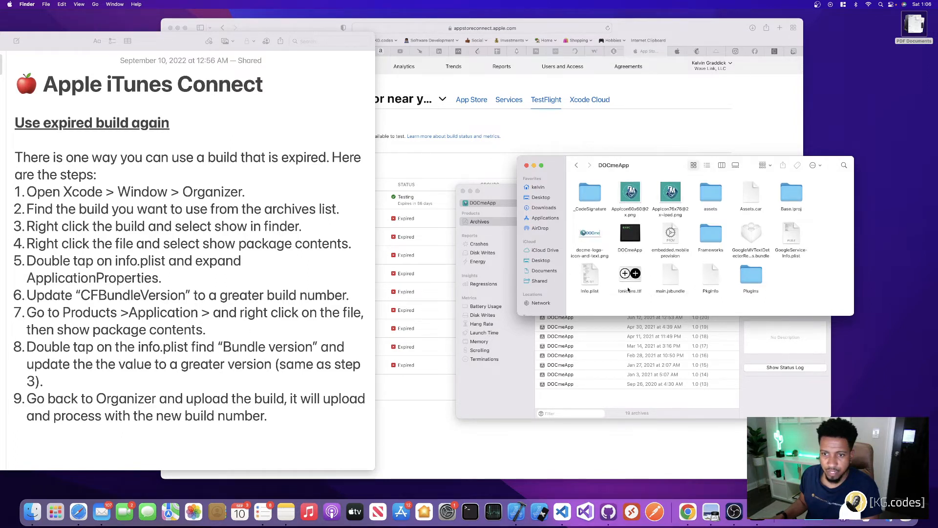
Step: Open the Info.plist inside the DOCmeApp application package in Xcode and place its window clear of the notes
{"action": "left_click", "coordinate": [589, 277]}
{"action": "right_click", "coordinate": [587, 274]}
{"action": "left_click", "coordinate": [585, 274]}
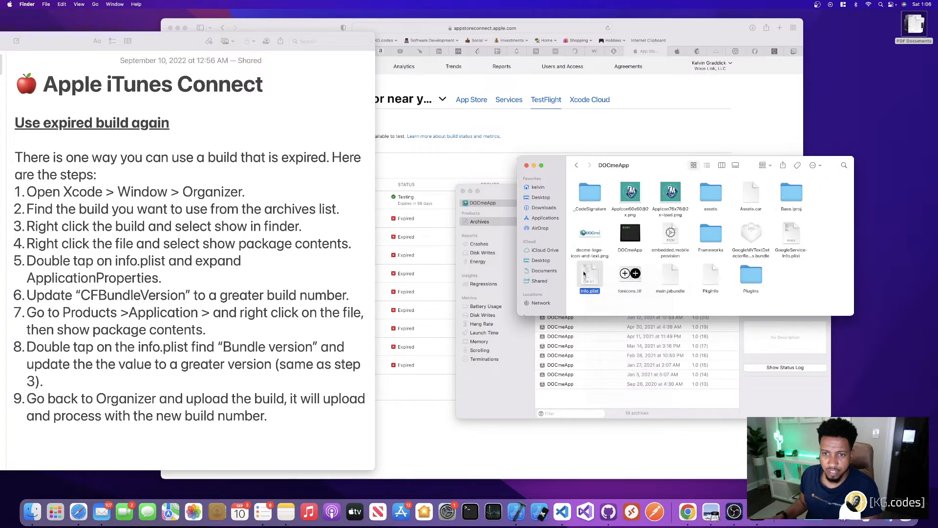
{"action": "double_click", "coordinate": [585, 270]}
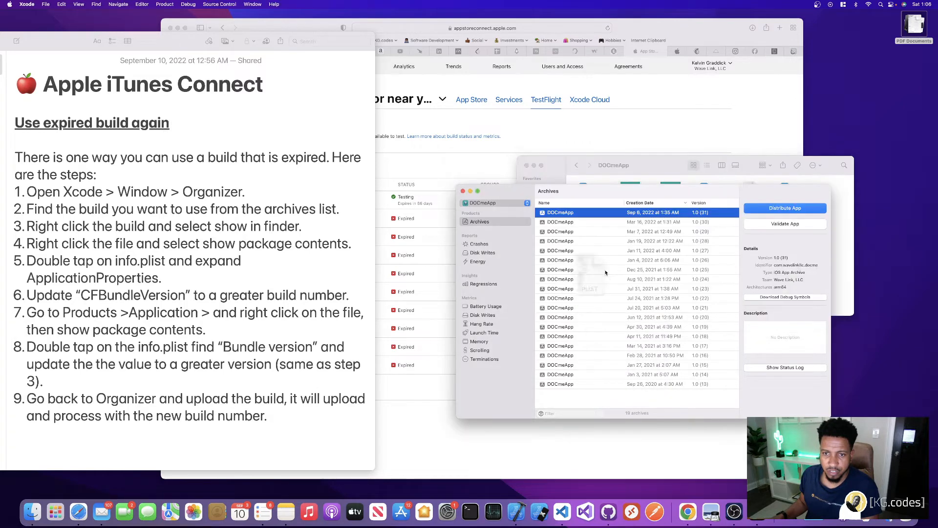
{"action": "left_click_drag", "start_coordinate": [323, 108], "coordinate": [489, 104]}
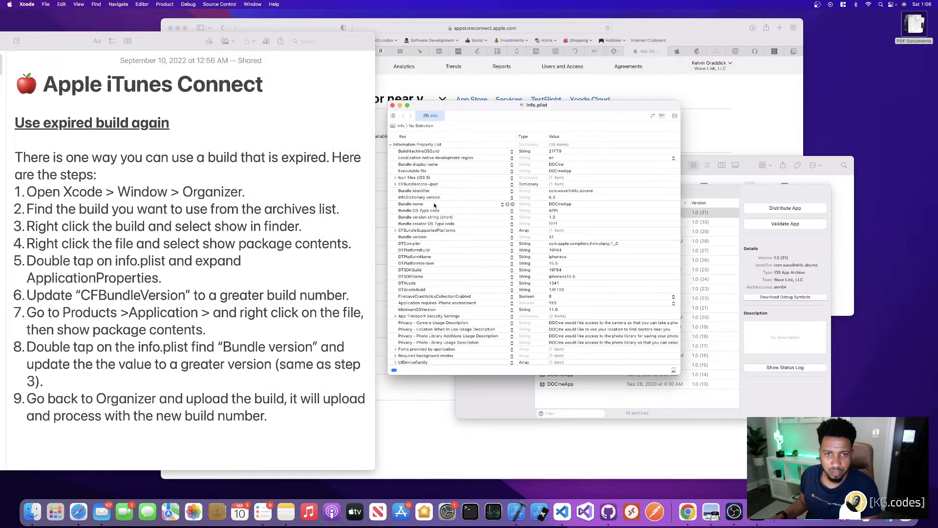
Step: Set Bundle version to 32 in the app package's Info.plist, then save and close the file
{"action": "left_click", "coordinate": [554, 237]}
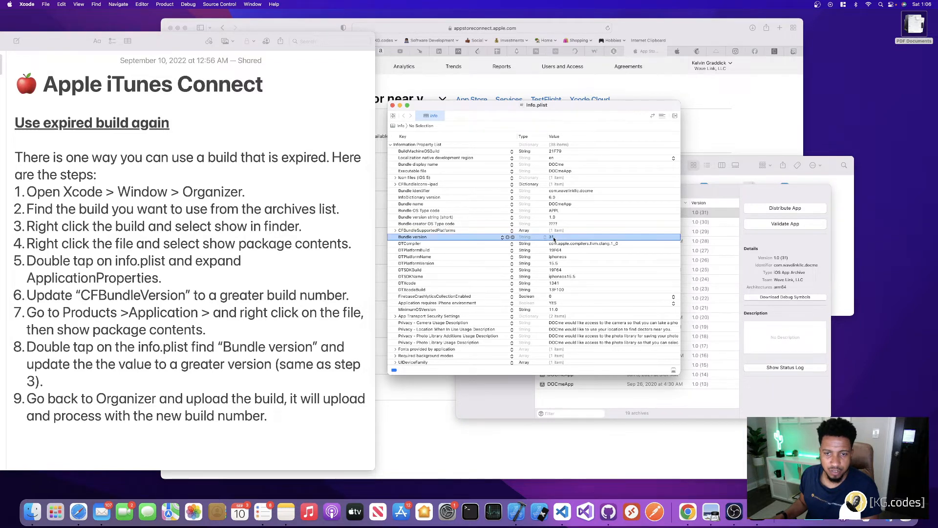
{"action": "left_click", "coordinate": [554, 238]}
{"action": "key", "text": "BackSpace"}
{"action": "type", "text": "2"}
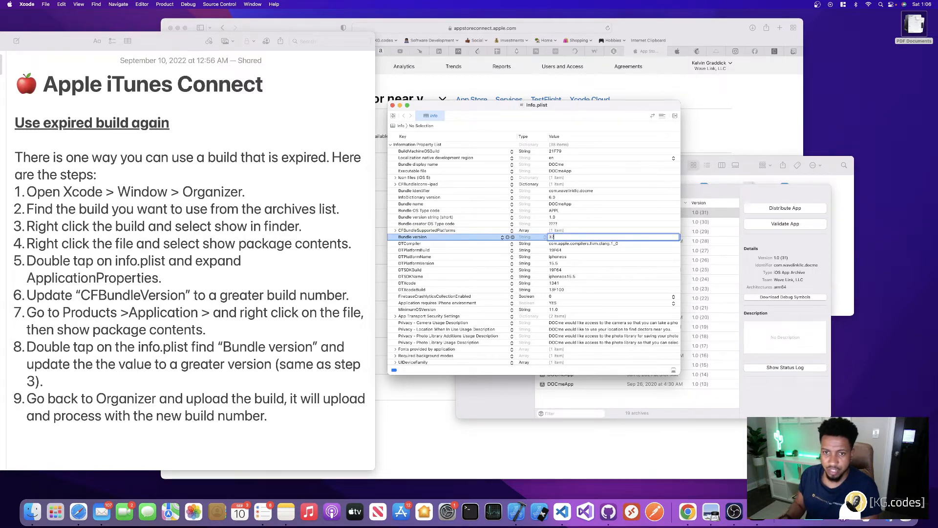
{"action": "left_click", "coordinate": [566, 250]}
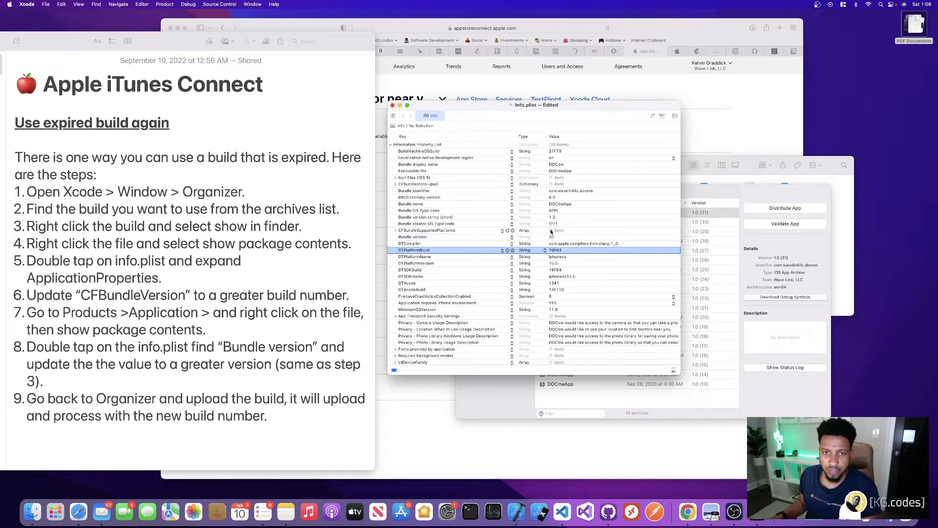
{"action": "left_click", "coordinate": [554, 218]}
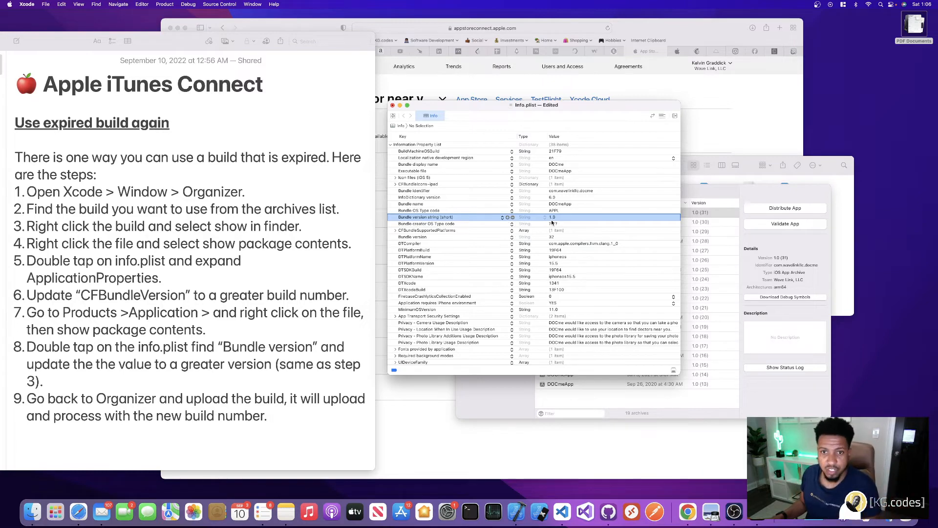
{"action": "left_click", "coordinate": [554, 238]}
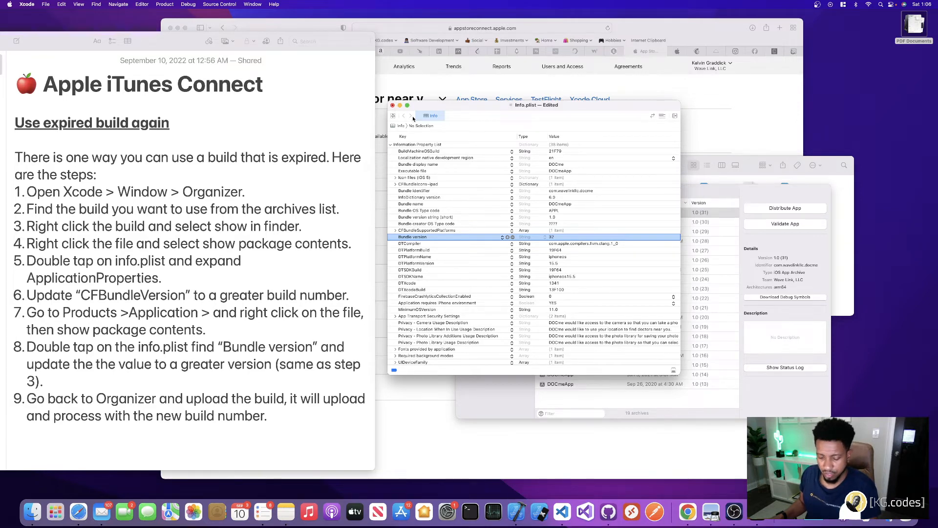
{"action": "key", "text": "super+s"}
{"action": "left_click", "coordinate": [392, 106]}
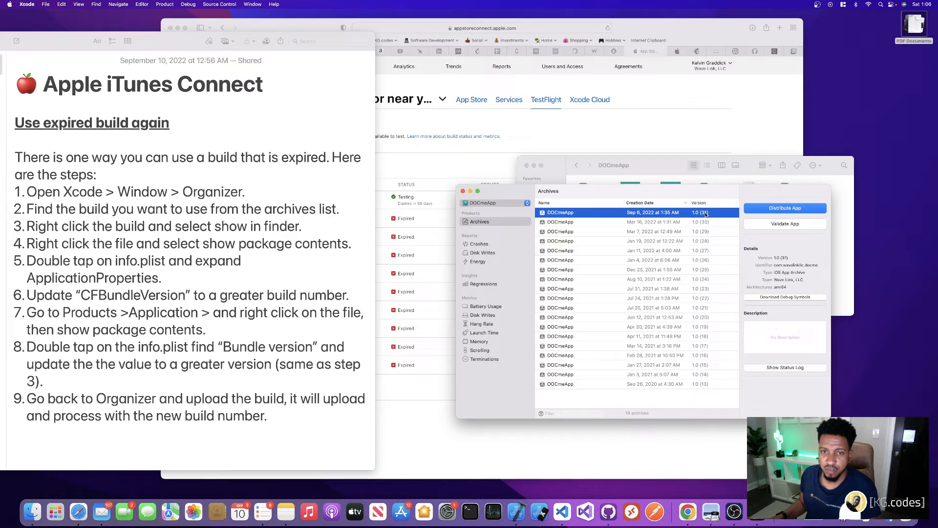
Step: Close and reopen Xcode's Organizer to reload the archives list
{"action": "left_click", "coordinate": [462, 193]}
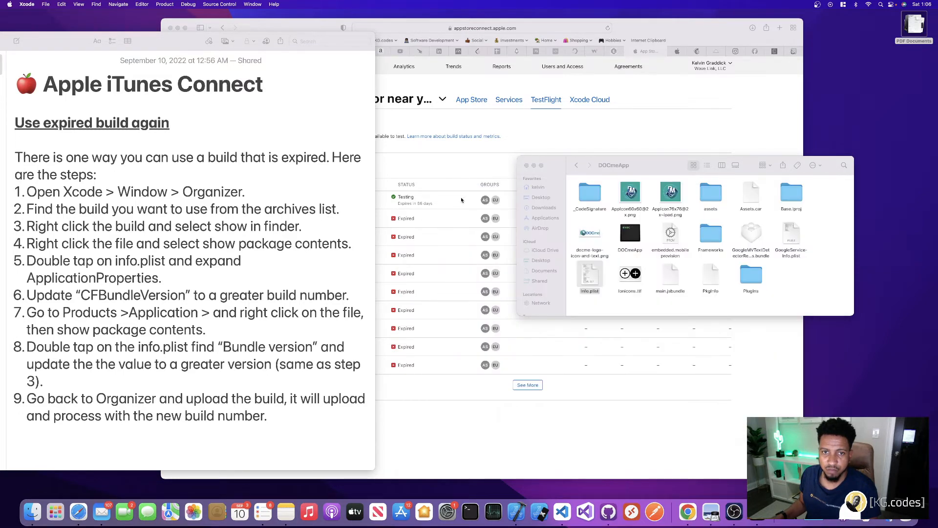
{"action": "left_click", "coordinate": [252, 4]}
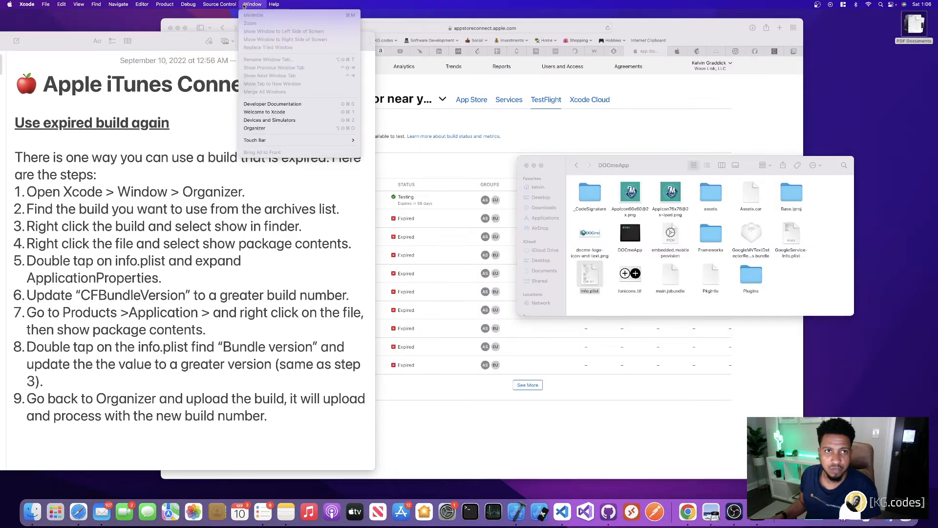
{"action": "left_click", "coordinate": [282, 128]}
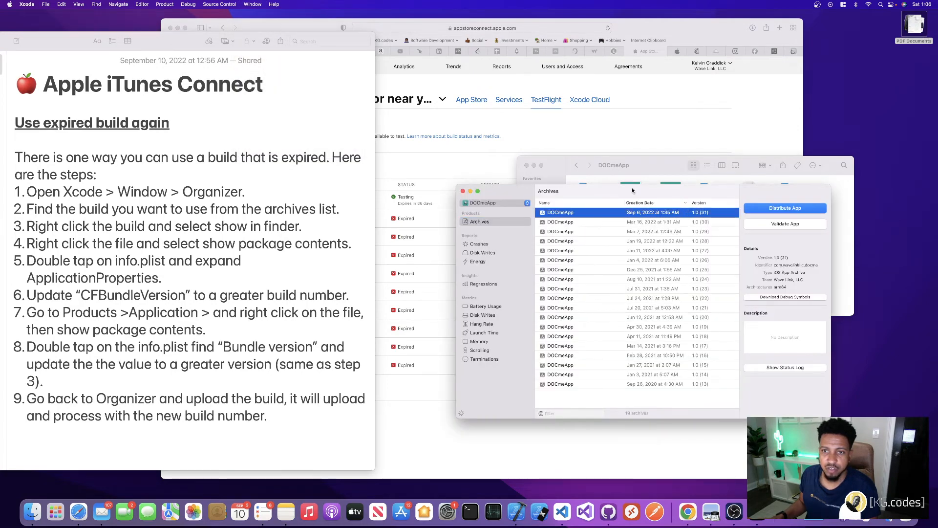
{"action": "left_click_drag", "start_coordinate": [633, 191], "coordinate": [614, 197]}
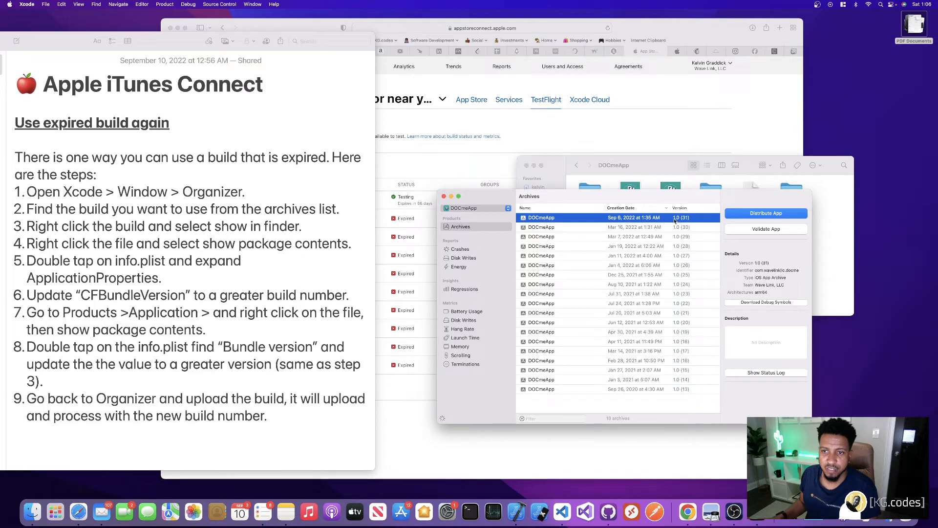
Step: Start distributing the Sep 6, 2022 DOCmeApp archive through App Store Connect, accepting the default distribution options
{"action": "left_click", "coordinate": [751, 215]}
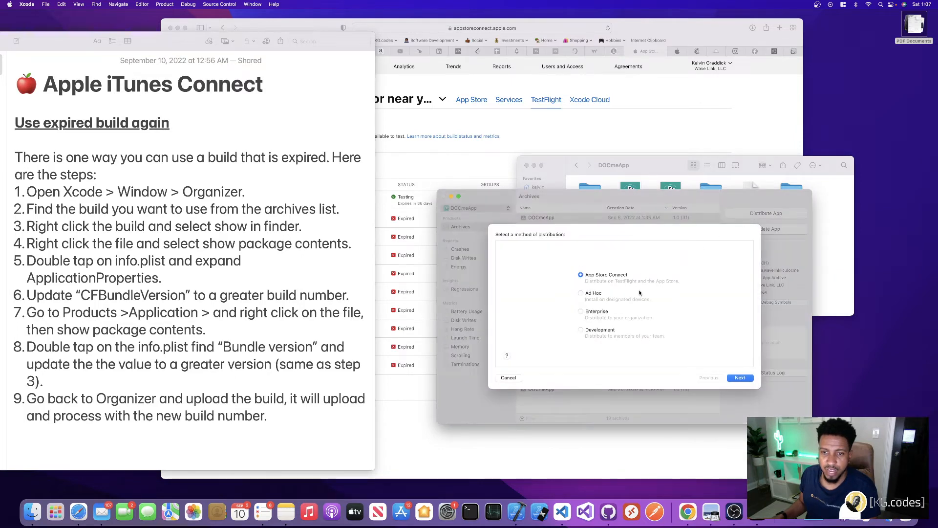
{"action": "left_click", "coordinate": [739, 377]}
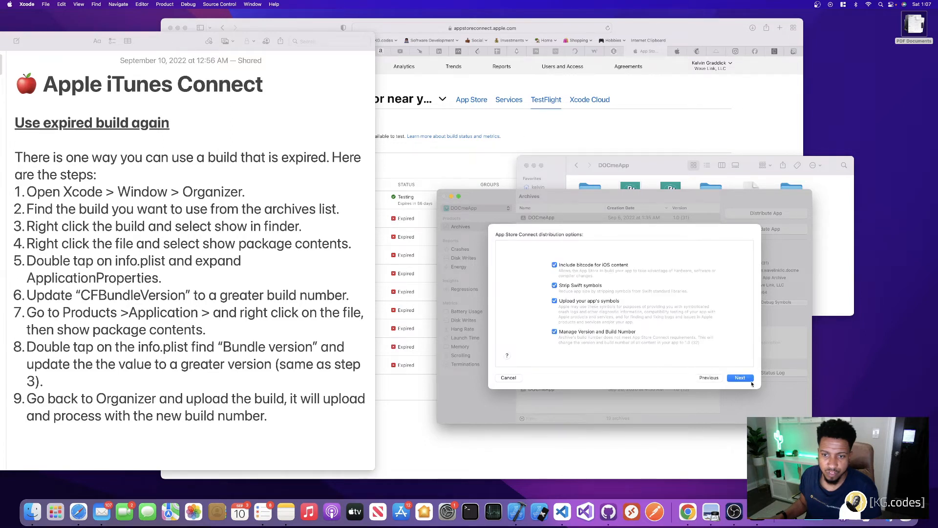
{"action": "left_click", "coordinate": [741, 378]}
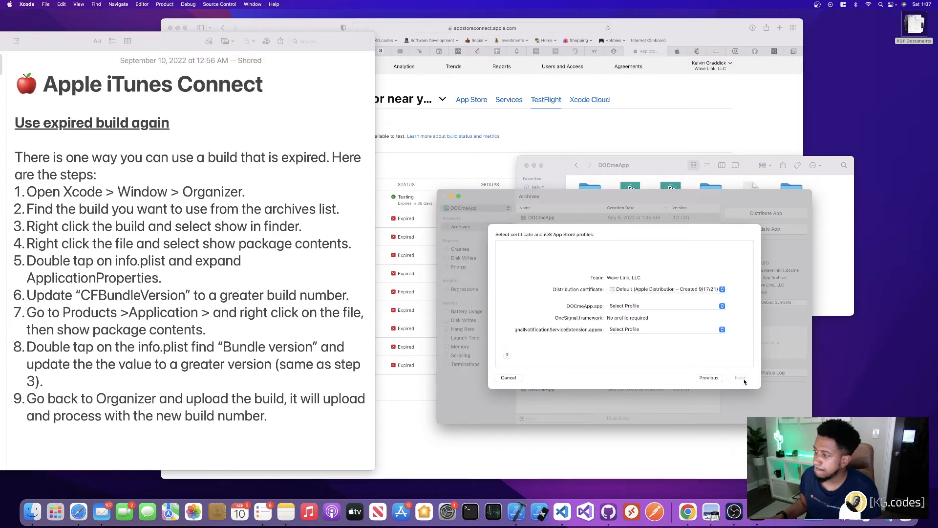
Step: Assign DOCme Provisioning Profile (App Store) to DOCmeApp.app and DOCme Provisioning Profile (OneSignal / App Store) to the notification extension, and continue to the review
{"action": "left_click", "coordinate": [657, 307]}
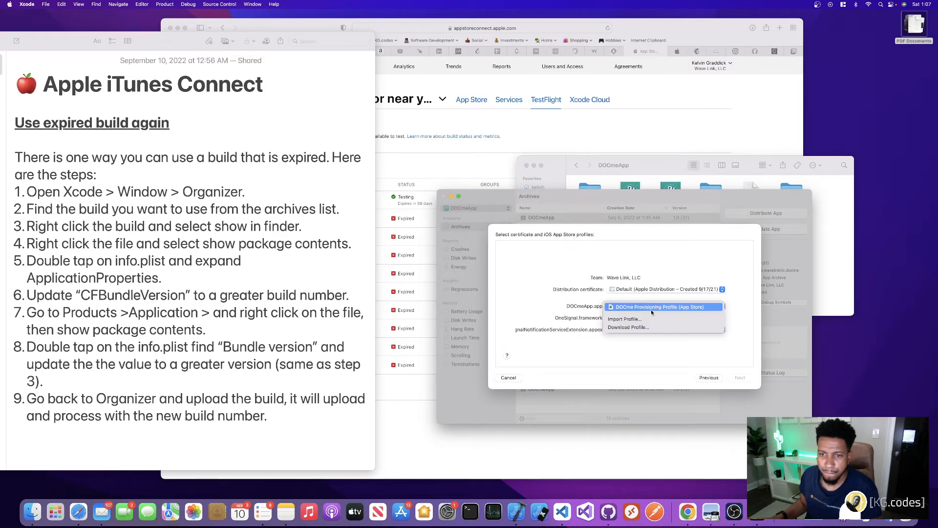
{"action": "left_click", "coordinate": [652, 306]}
{"action": "left_click", "coordinate": [658, 329]}
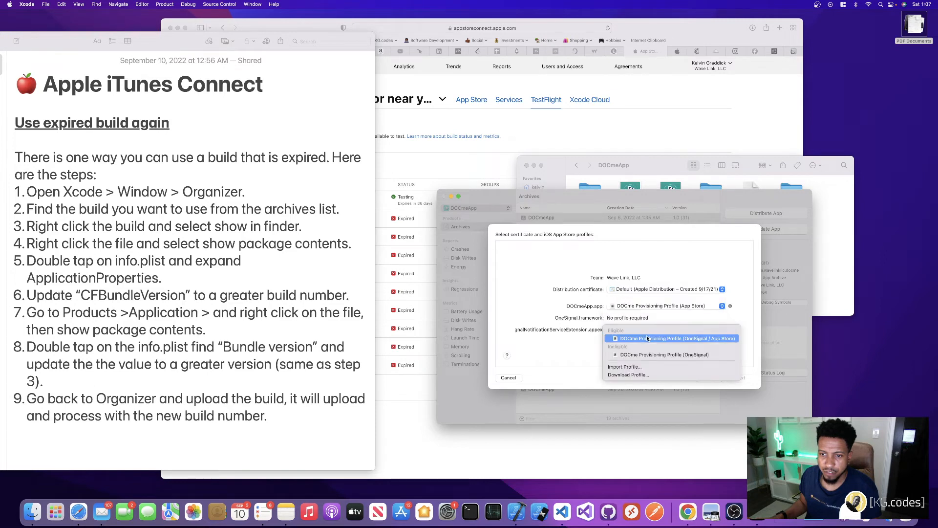
{"action": "left_click", "coordinate": [646, 338]}
{"action": "left_click", "coordinate": [739, 377]}
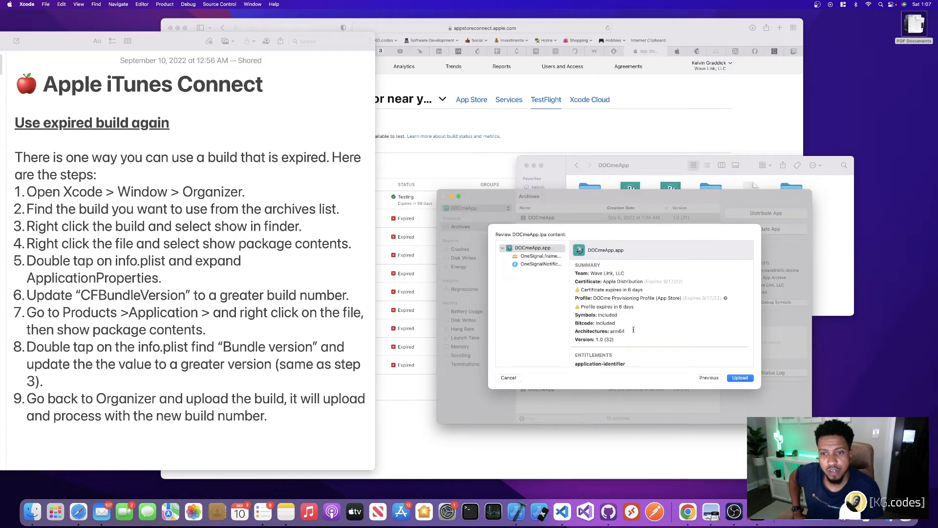
Step: Check the version and build number in the DOCmeApp.ipa review against the latest build listed in TestFlight
{"action": "left_click_drag", "start_coordinate": [630, 339], "coordinate": [596, 339]}
{"action": "left_click", "coordinate": [606, 339]}
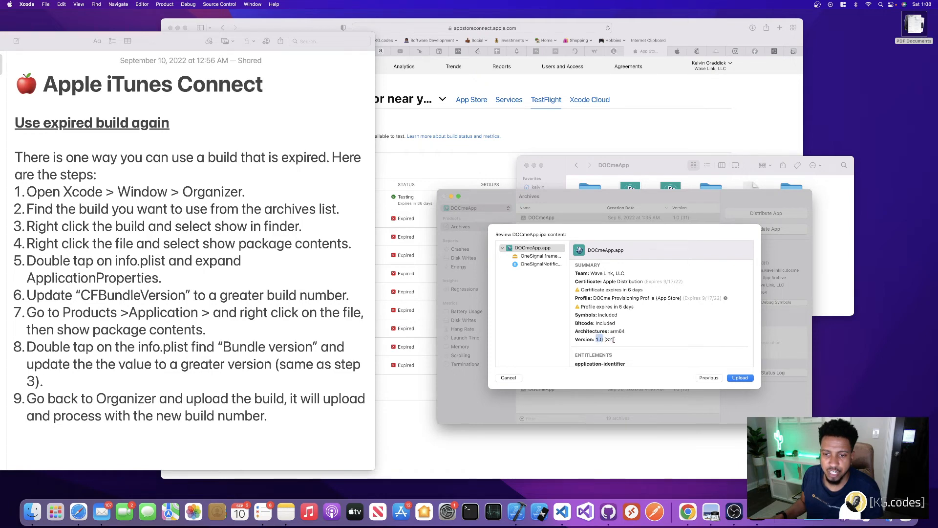
{"action": "left_click_drag", "start_coordinate": [614, 339], "coordinate": [604, 339]}
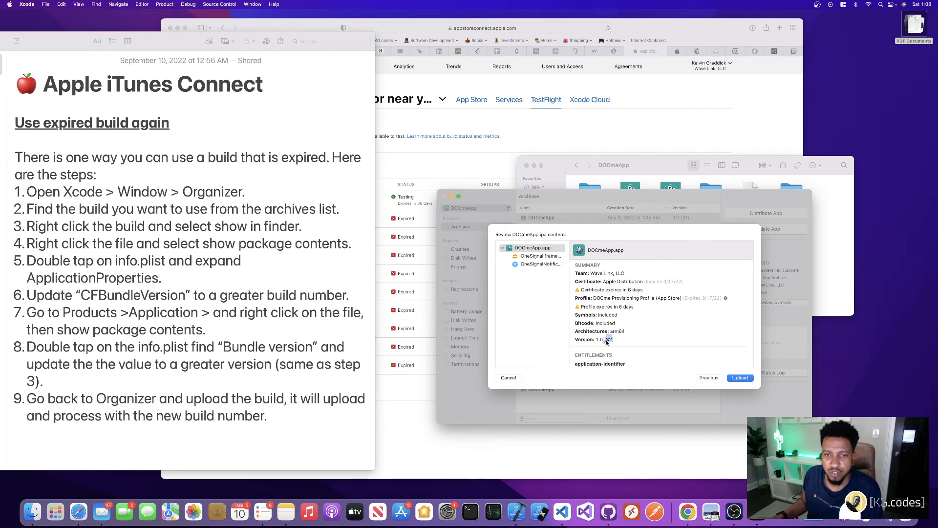
{"action": "left_click", "coordinate": [432, 147]}
{"action": "mouse_move", "coordinate": [346, 200]}
{"action": "left_mouse_down"}
{"action": "mouse_move", "coordinate": [330, 185]}
{"action": "mouse_move", "coordinate": [338, 201]}
{"action": "left_mouse_up"}
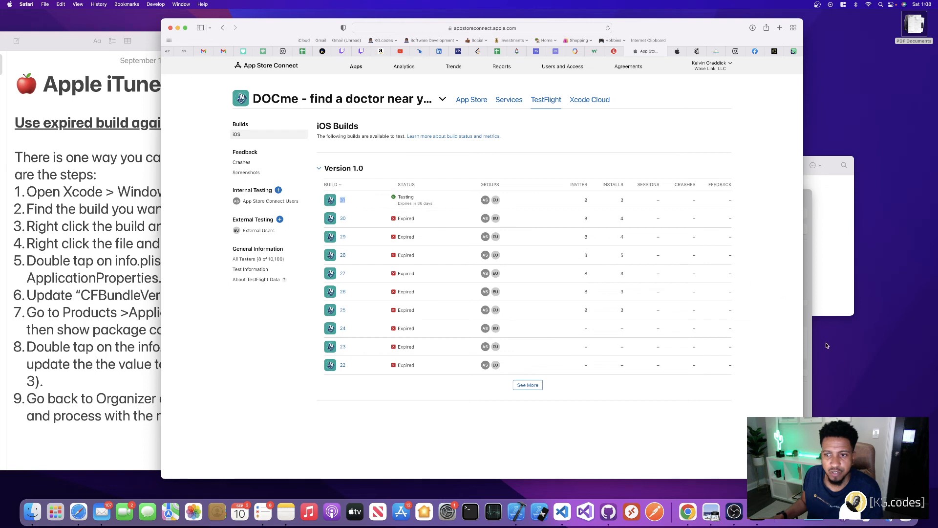
{"action": "key", "text": "super+Tab"}
{"action": "triple_click", "coordinate": [608, 339]}
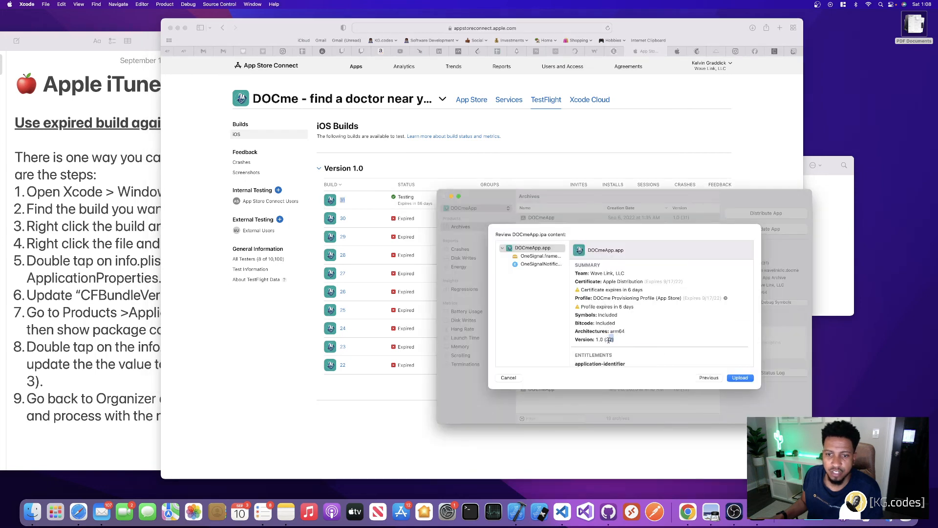